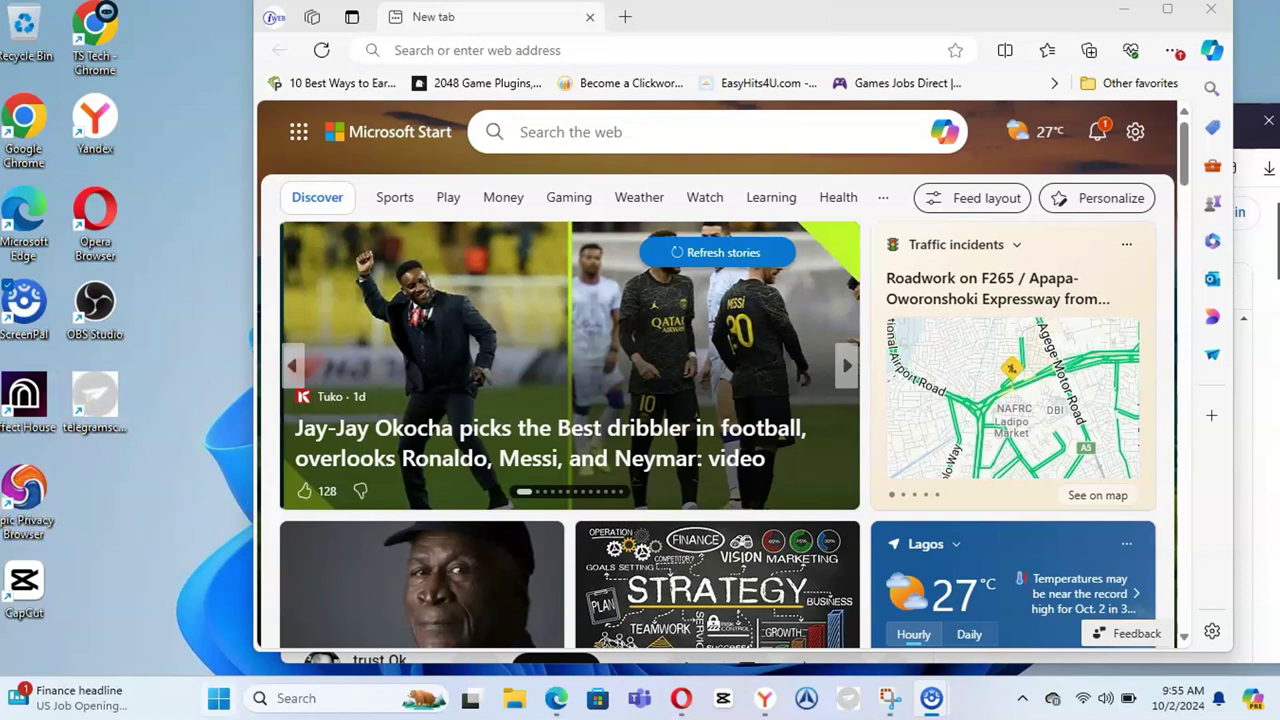
Step: Launch Snipping Tool by searching 'snip' from Start and drag its window down over the Edge page
click(219, 698)
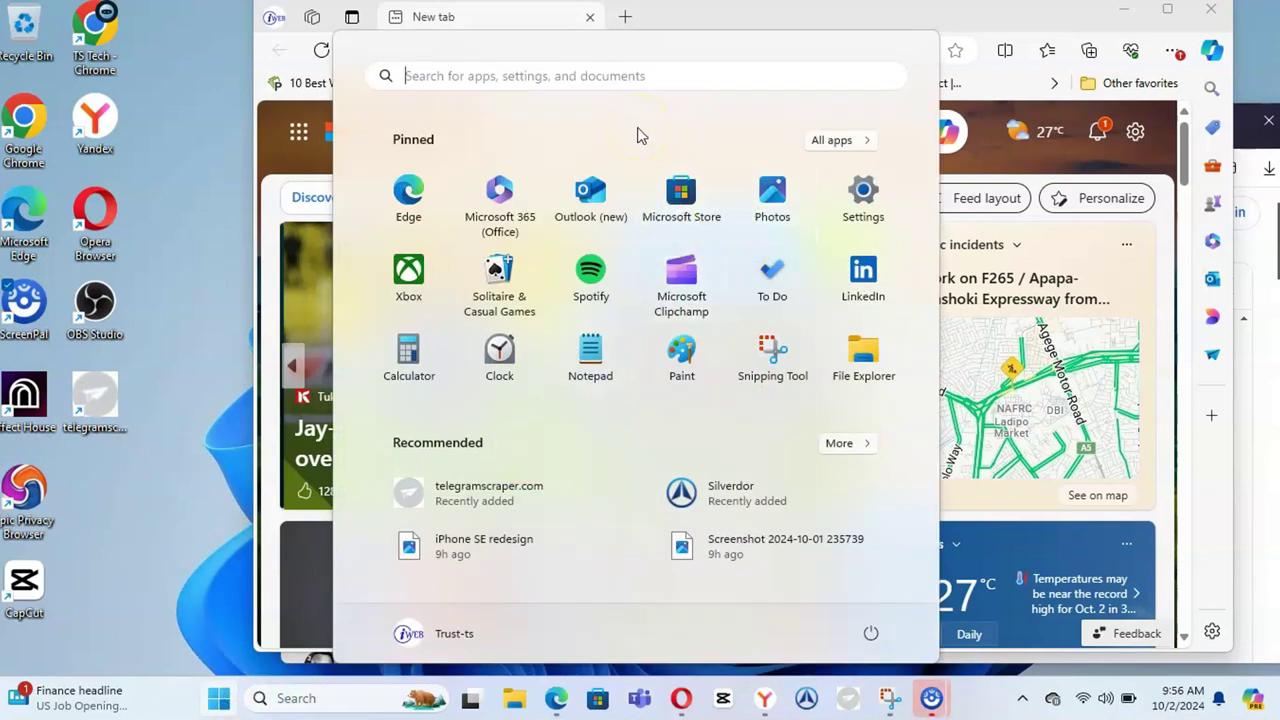
text(snip)
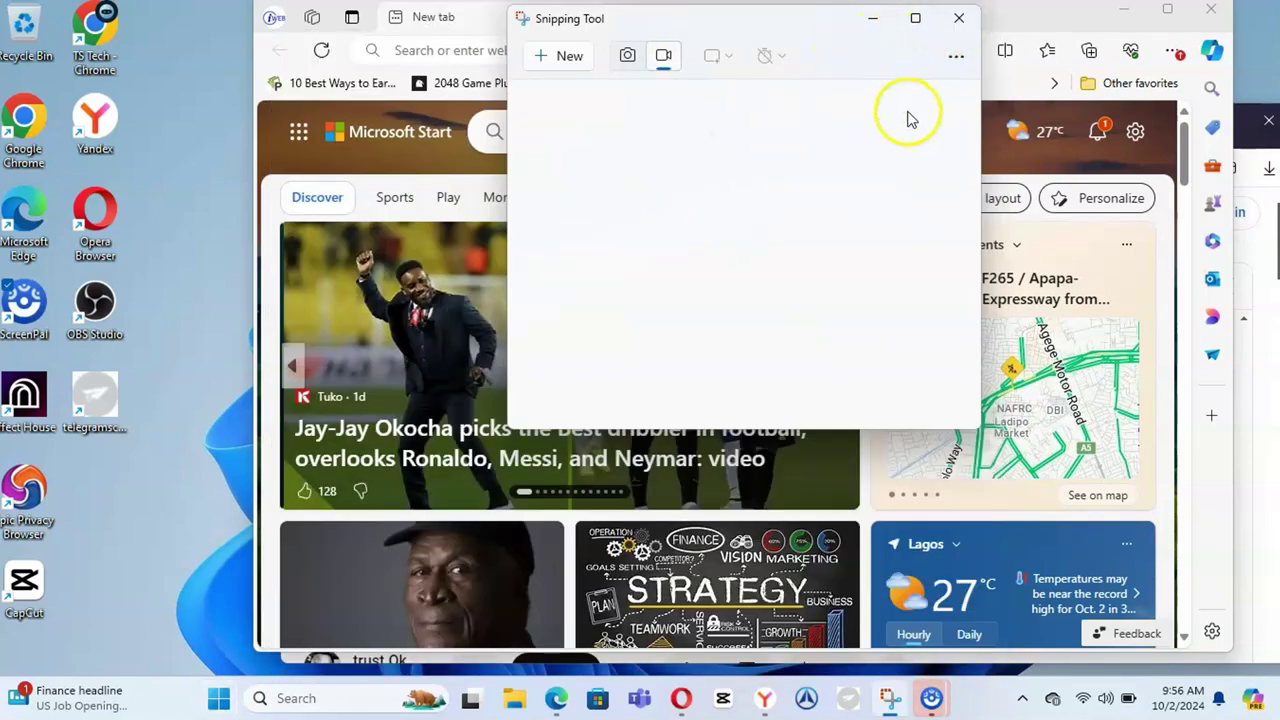
drag(843, 18, 991, 160)
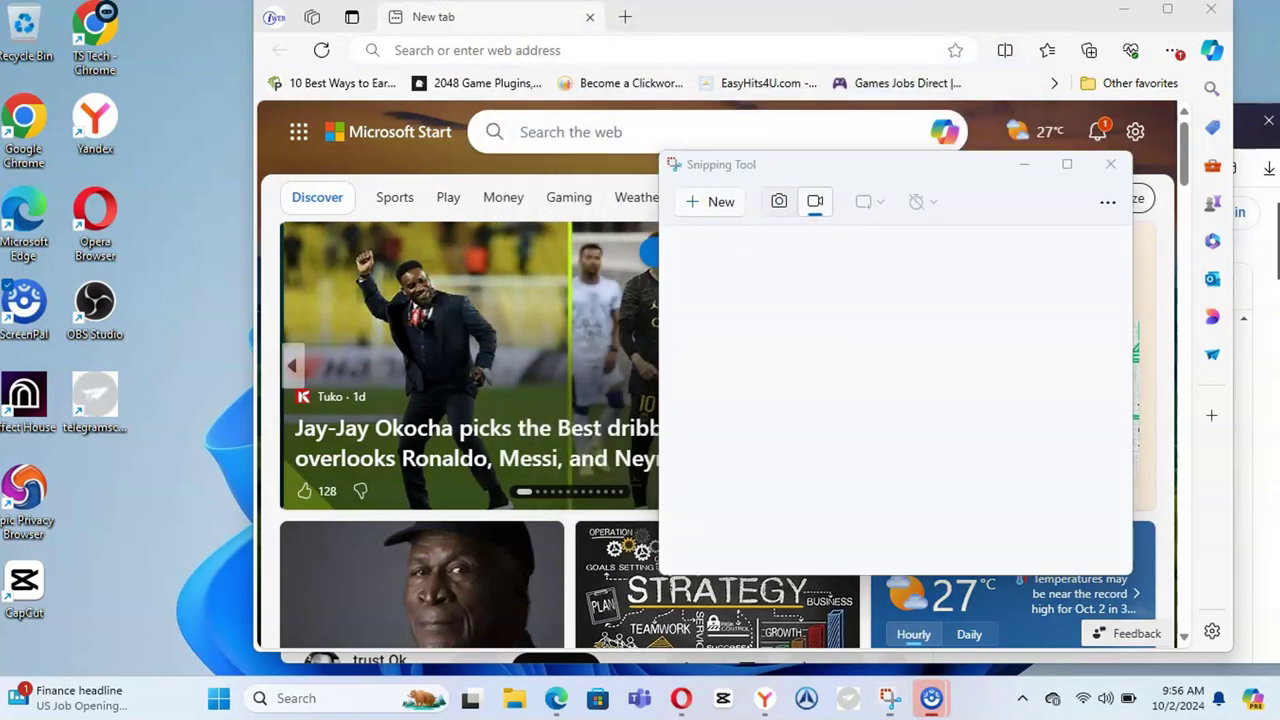
mouse_move(765, 180)
mouse_down()
mouse_move(767, 222)
mouse_move(824, 243)
mouse_move(841, 228)
mouse_move(844, 194)
mouse_move(812, 172)
mouse_move(767, 178)
mouse_up()
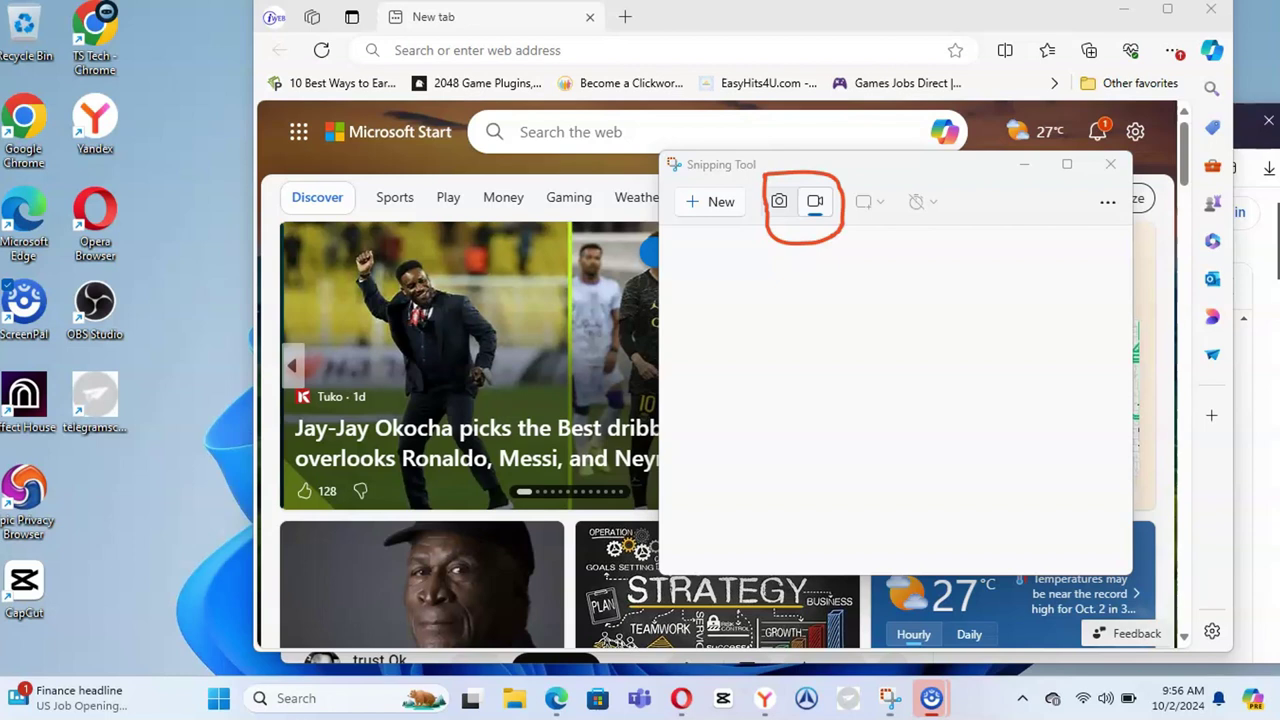
Step: In Record mode, start a new capture and draw a 1298 x 664 region framing the Edge window
click(817, 203)
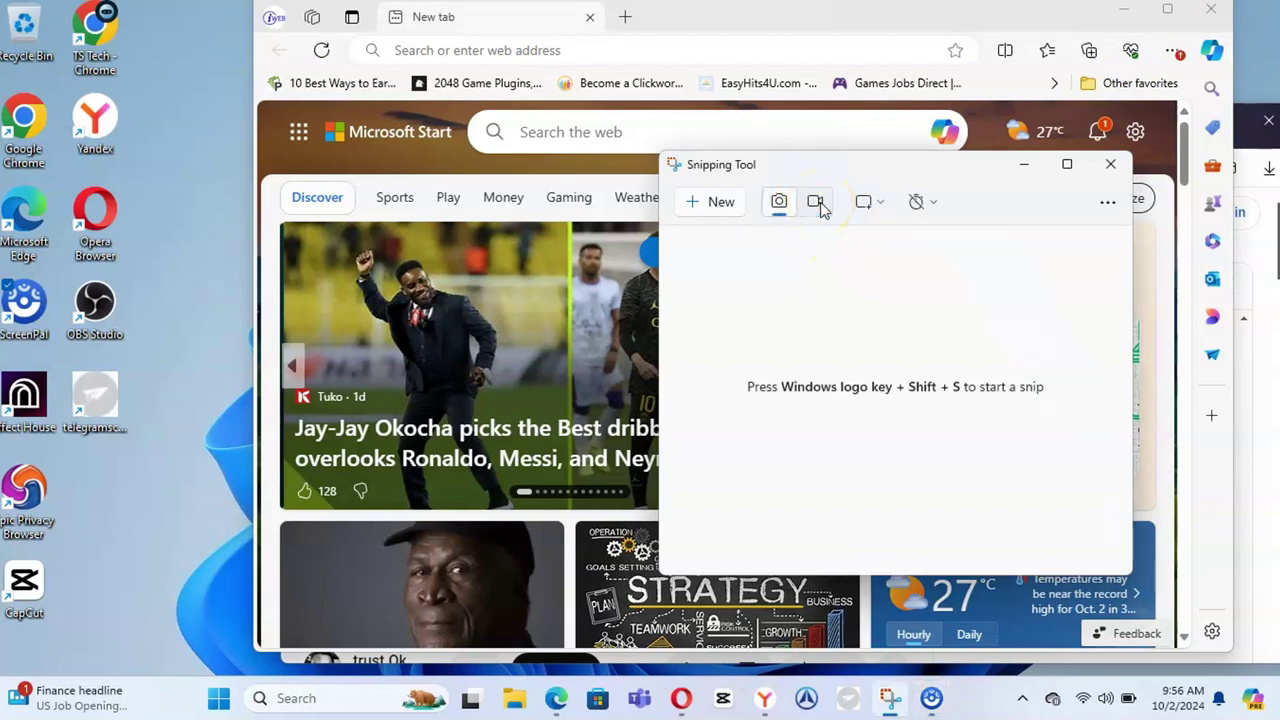
click(818, 210)
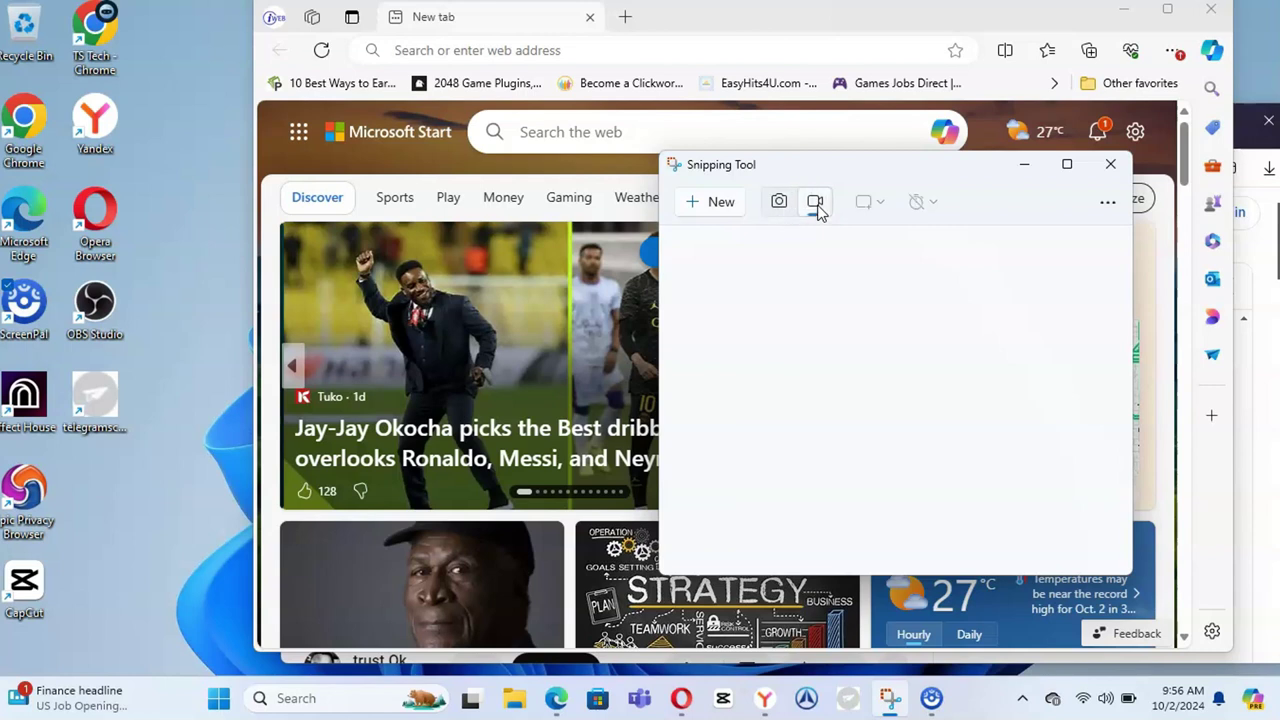
click(697, 204)
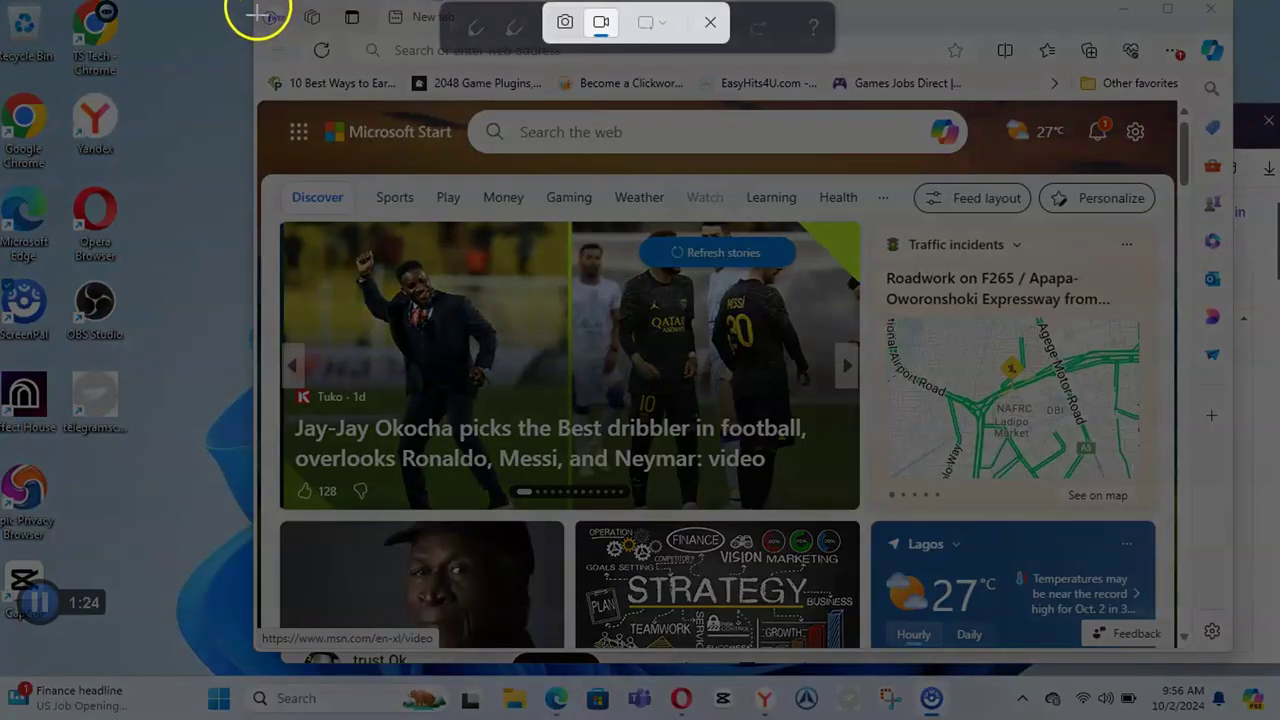
drag(47, 18, 1279, 665)
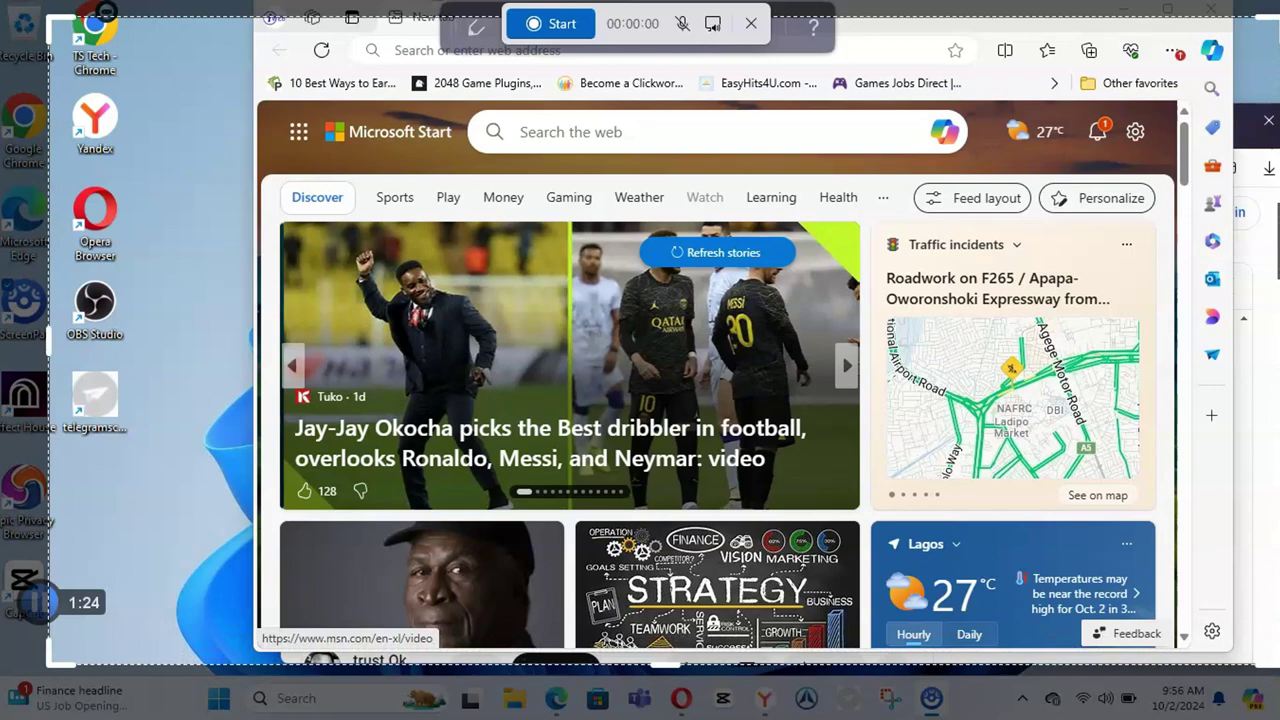
Step: Stretch the recording area to the top-left corner and taskbar, turn the microphone on and mute system audio
drag(52, 20, 0, 0)
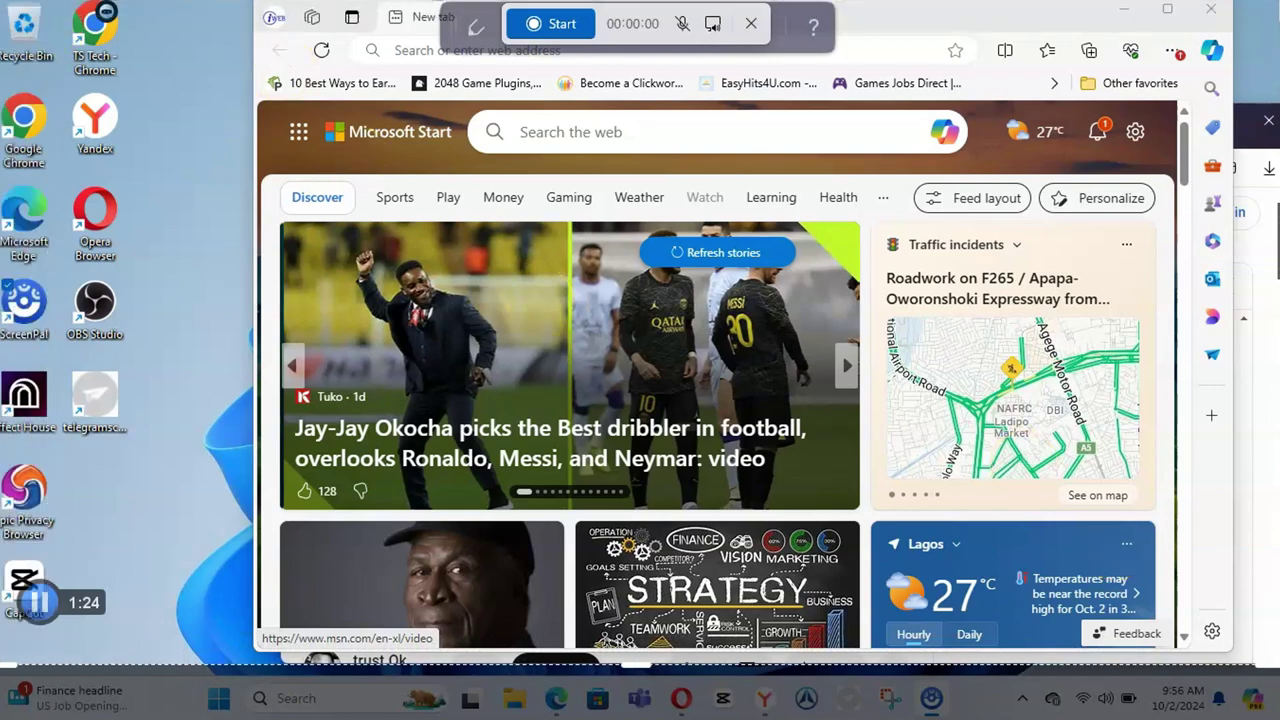
drag(1272, 662, 1279, 719)
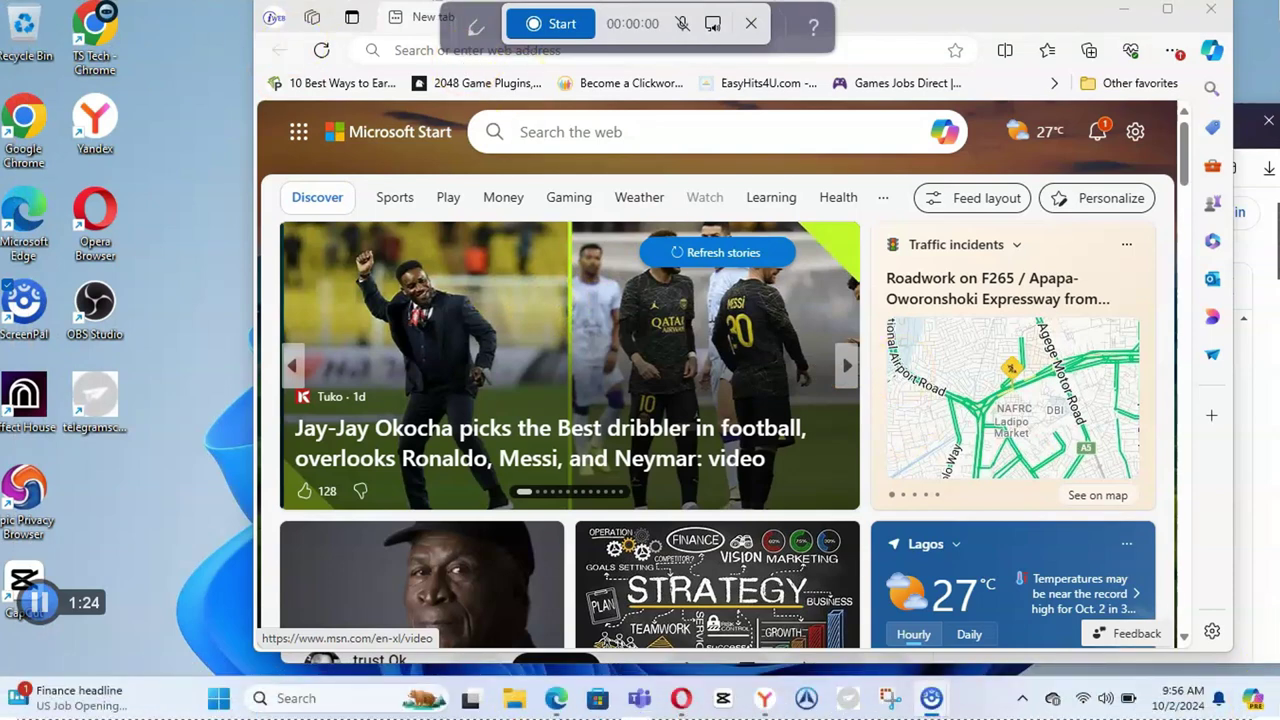
click(682, 24)
click(682, 26)
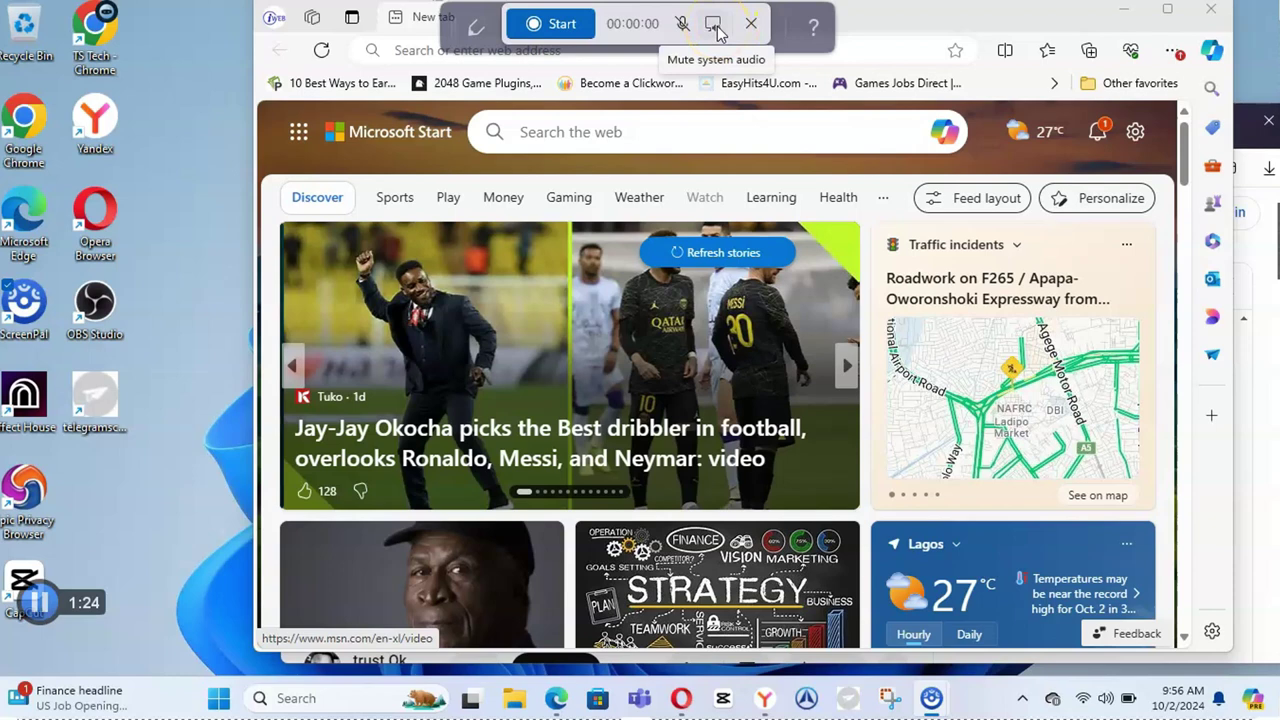
click(685, 27)
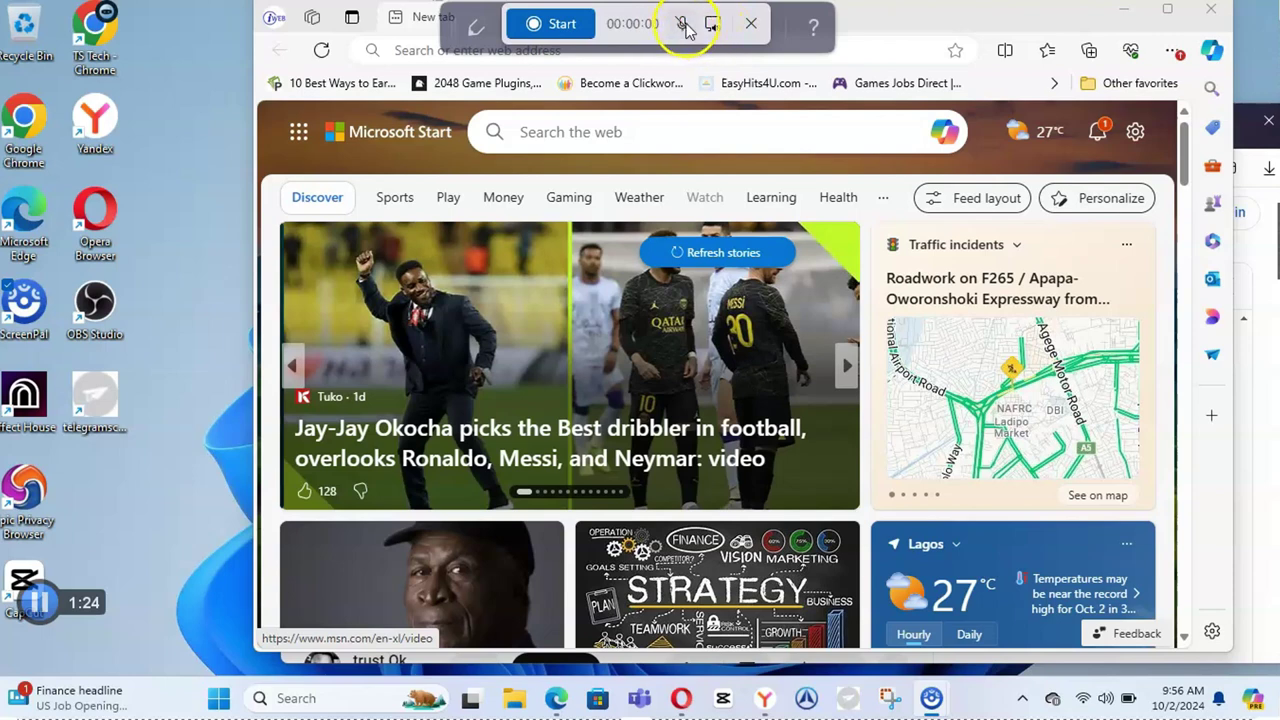
click(713, 23)
click(683, 23)
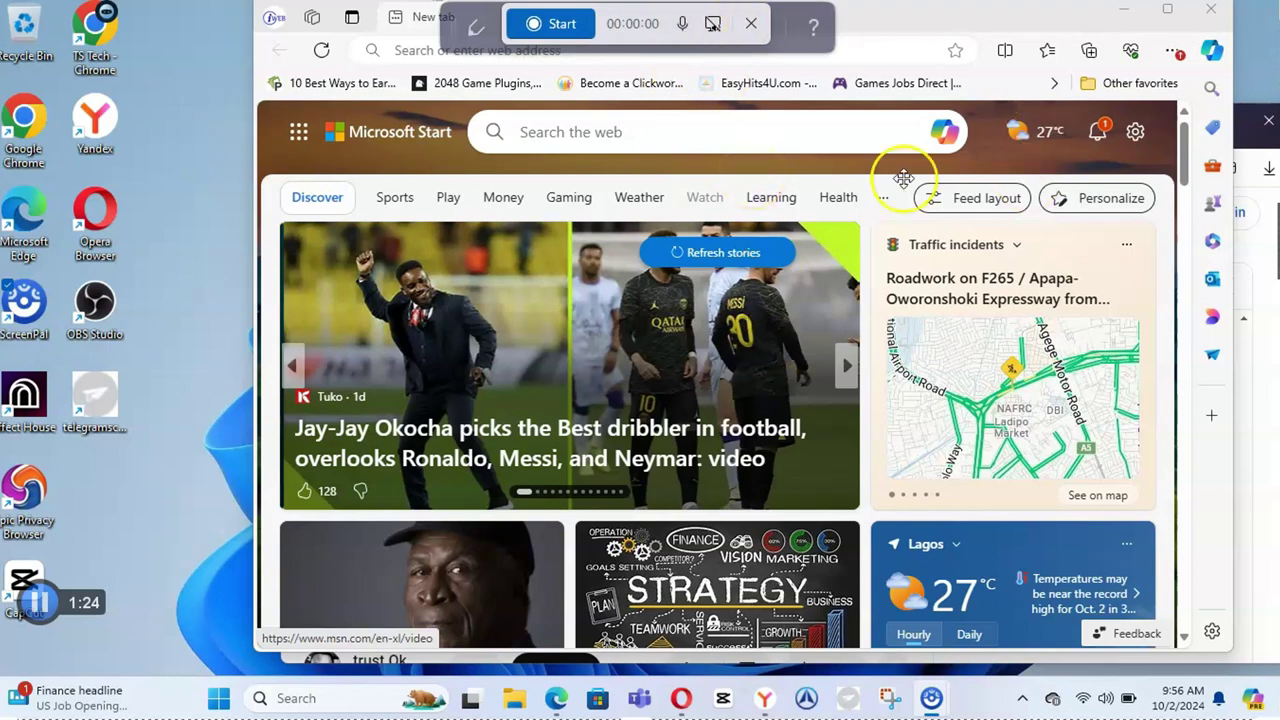
click(822, 312)
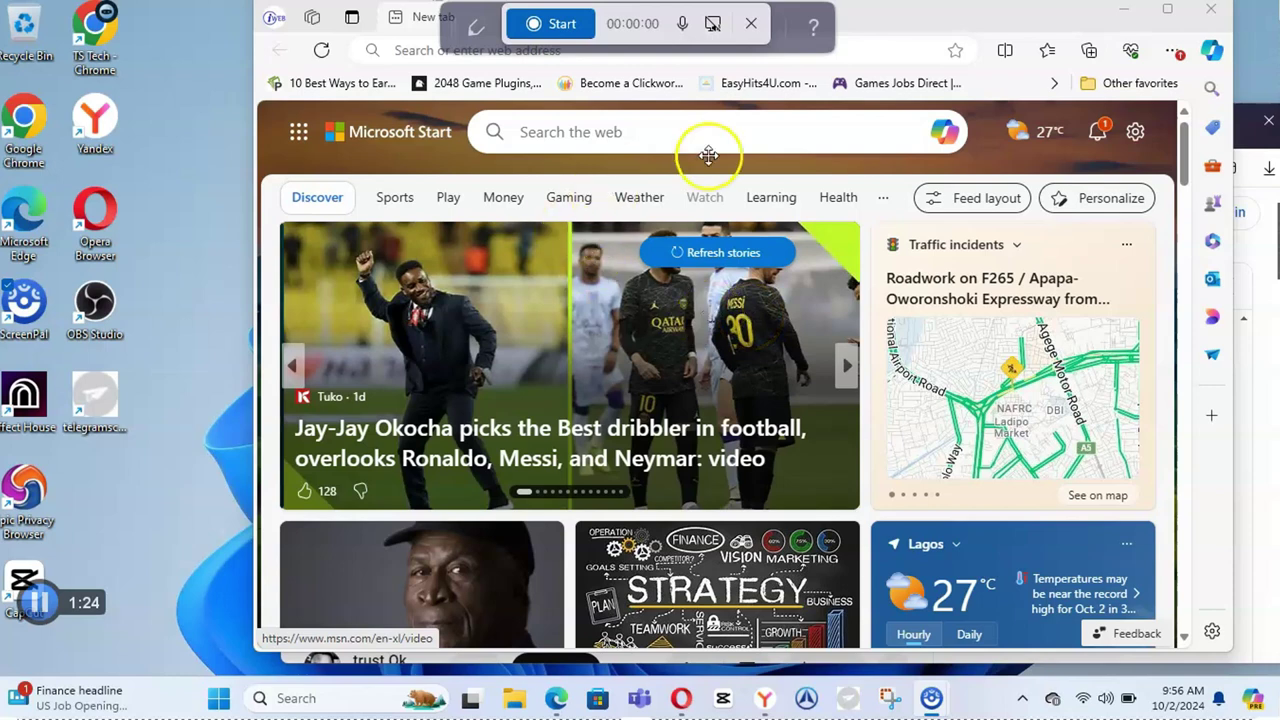
Step: Cancel the recording, switch to screenshot mode, and snip the Edge Microsoft Start window
click(752, 24)
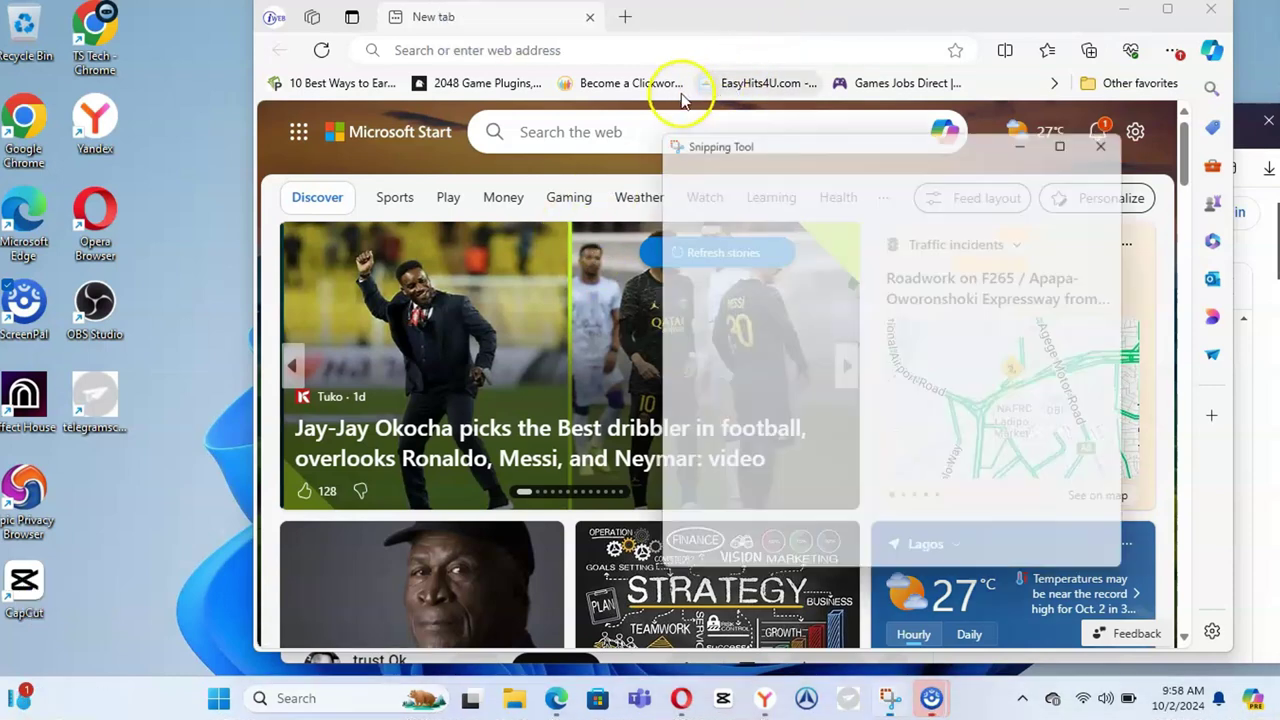
click(775, 178)
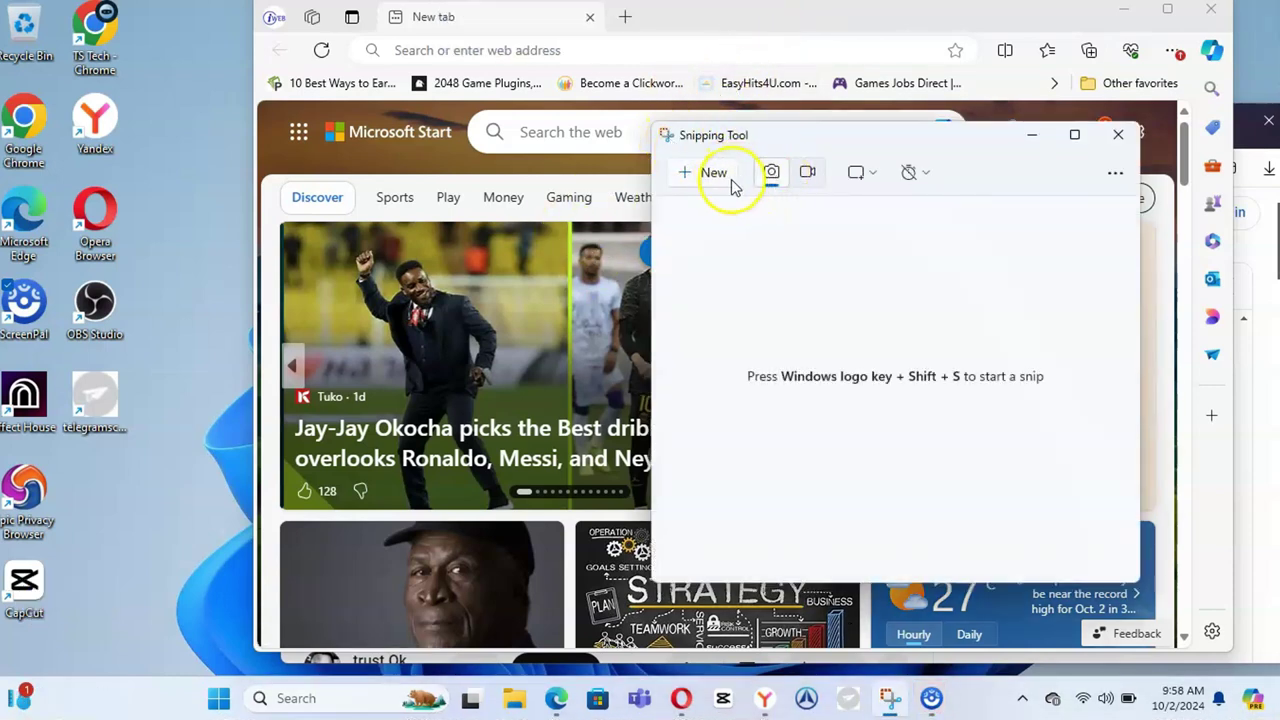
click(712, 175)
key(Escape)
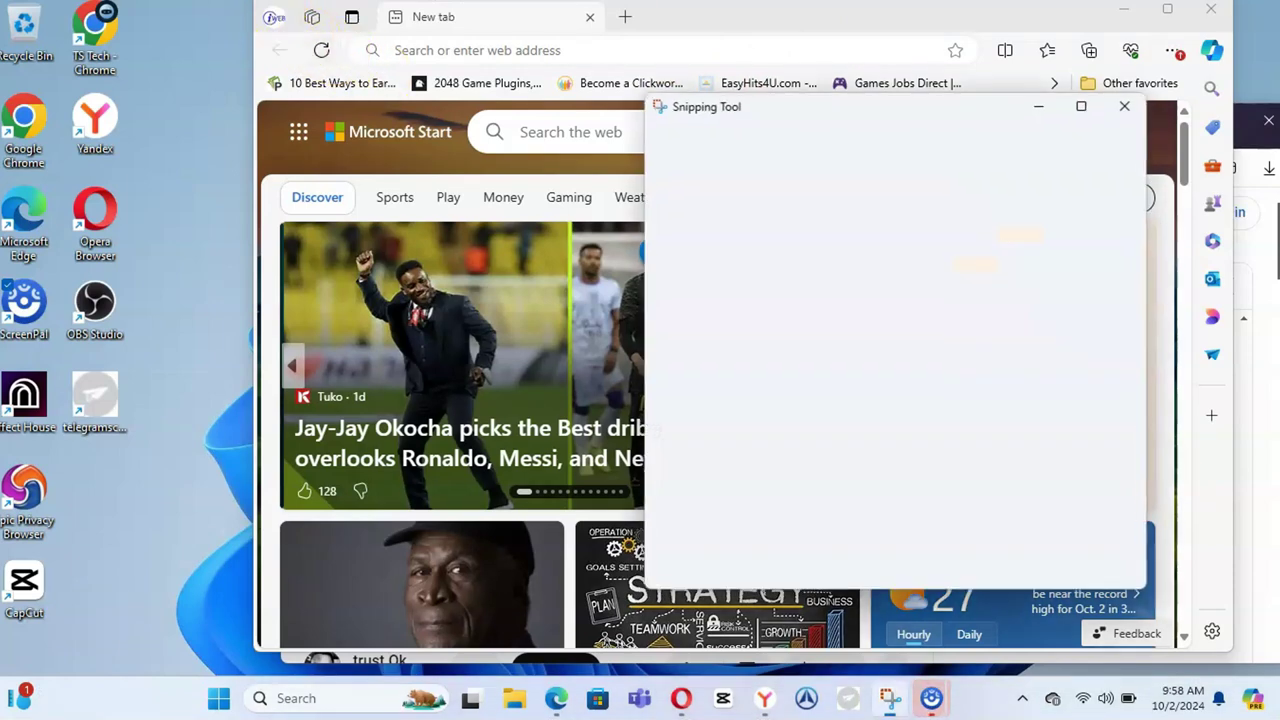
click(676, 150)
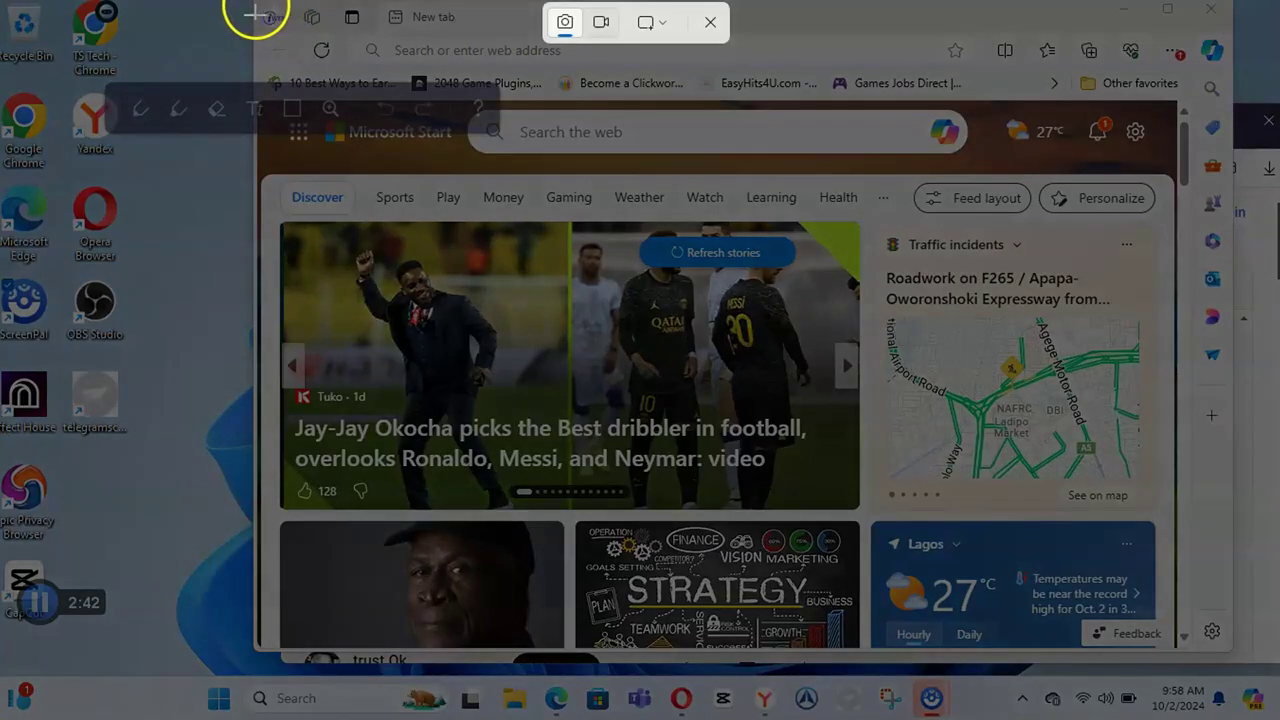
drag(252, 6, 1187, 649)
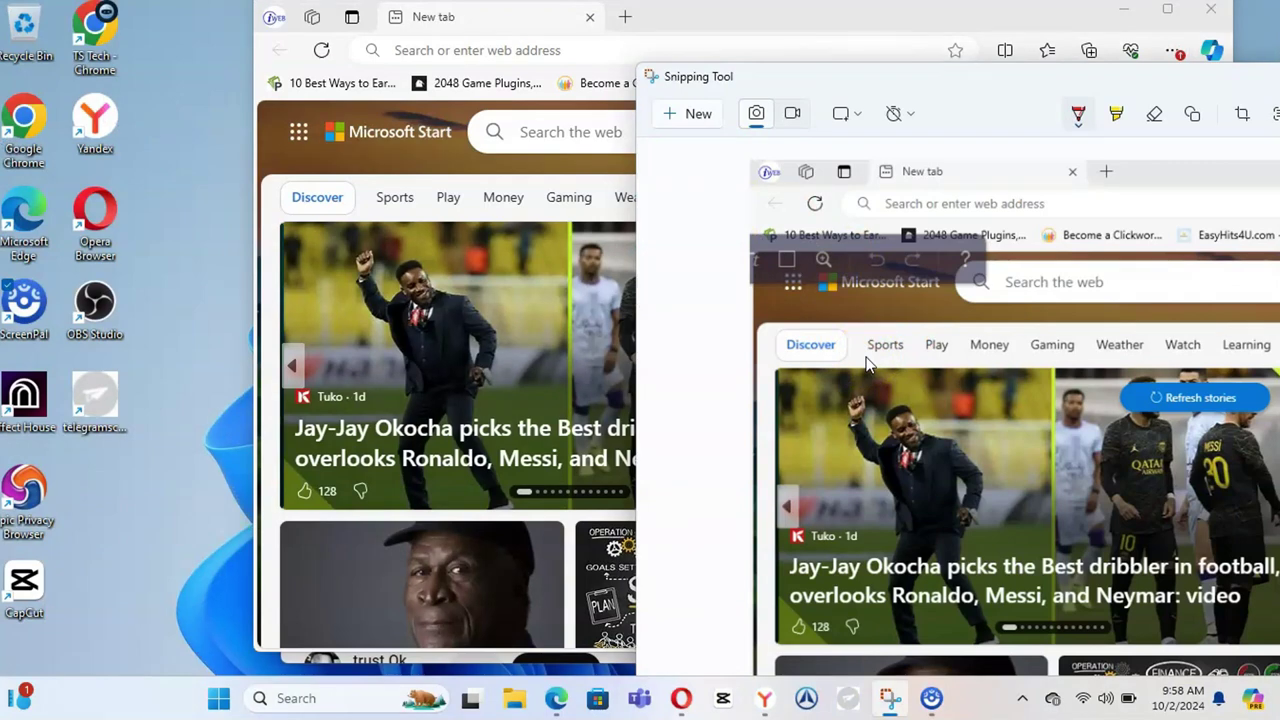
Step: Shift the Snipping Tool window left and open Save As for the Edge screenshot
drag(983, 86, 688, 55)
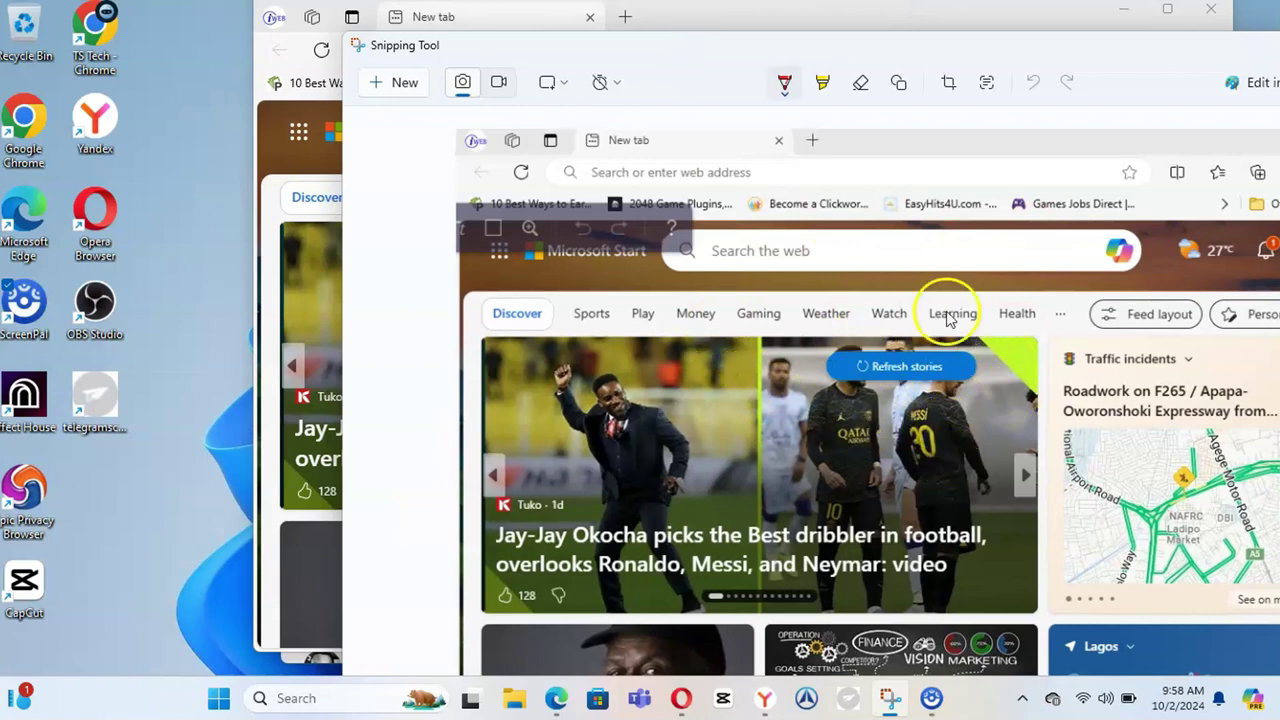
drag(1107, 60, 814, 57)
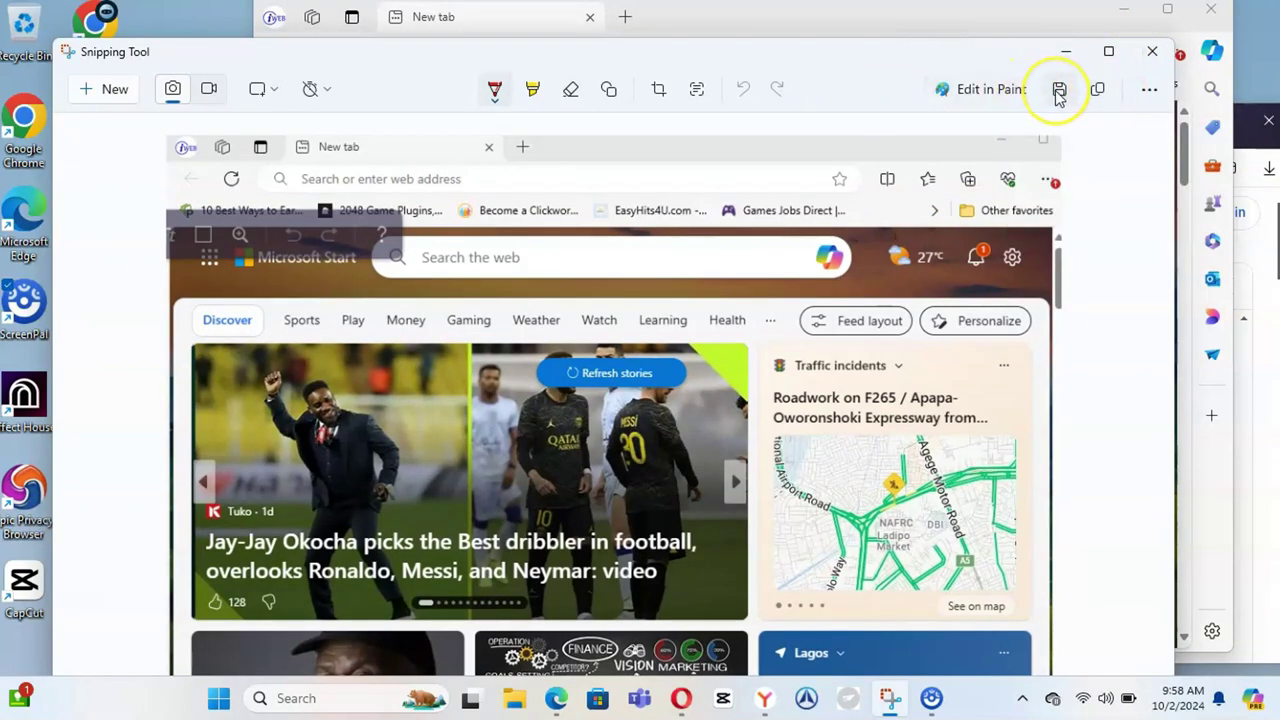
click(1059, 91)
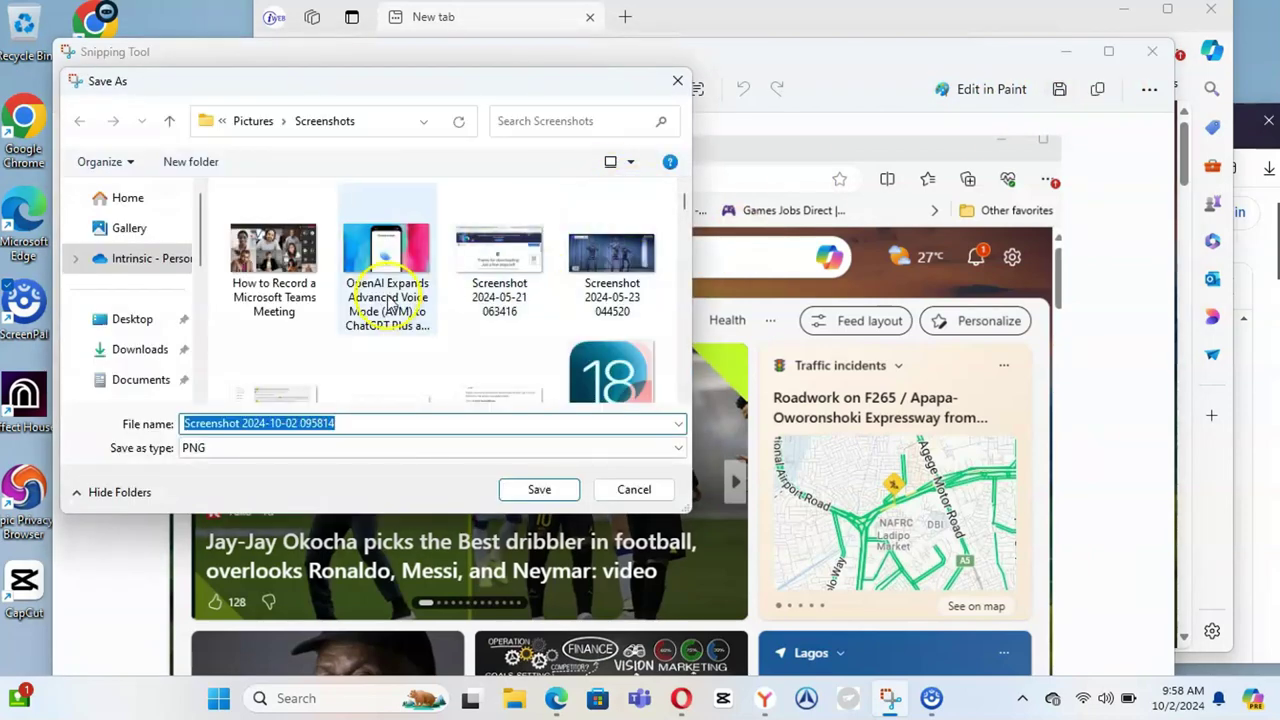
Step: Keep PNG as the file type, pick Desktop as the location, and save the screenshot
click(277, 447)
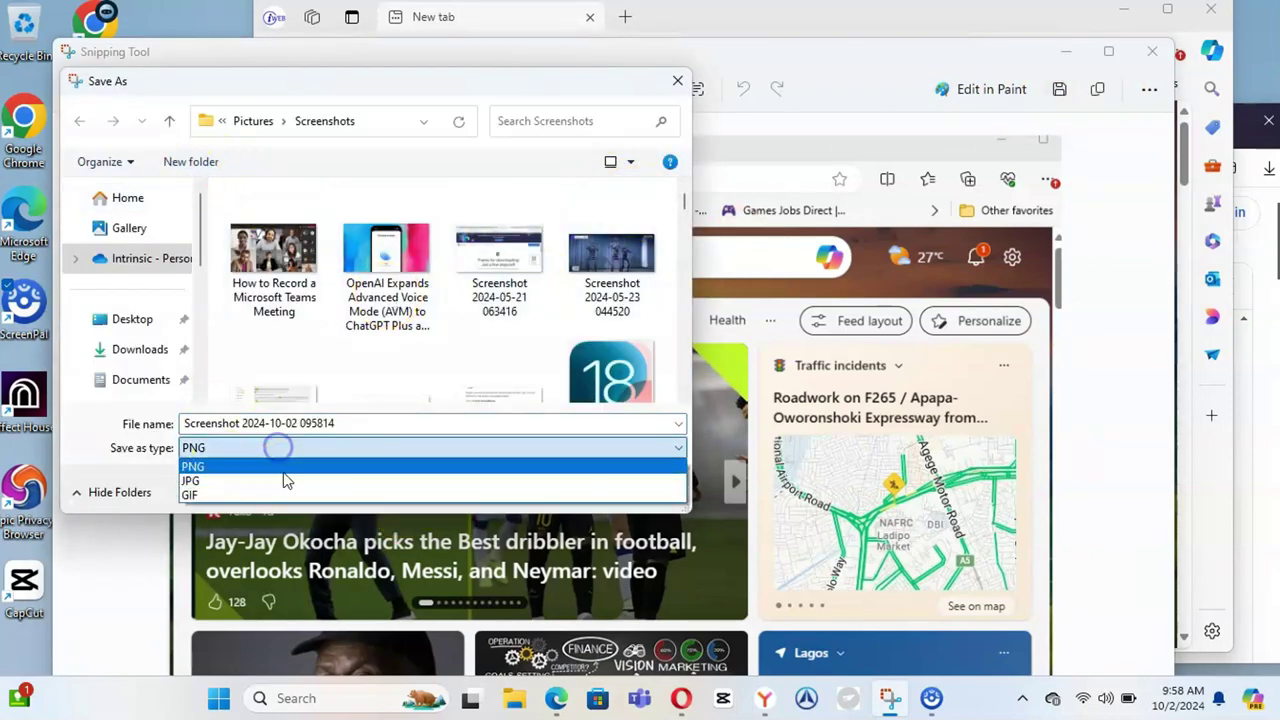
click(202, 462)
drag(534, 86, 908, 134)
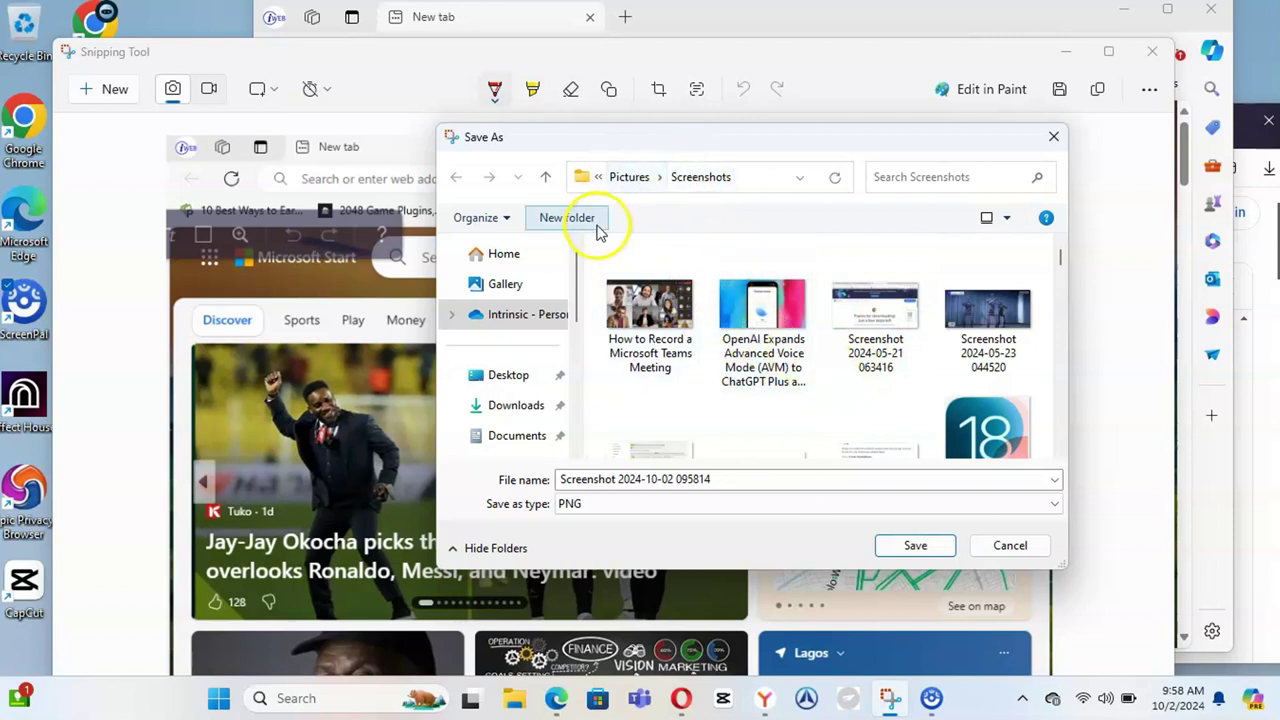
scroll(522, 345, down, 5)
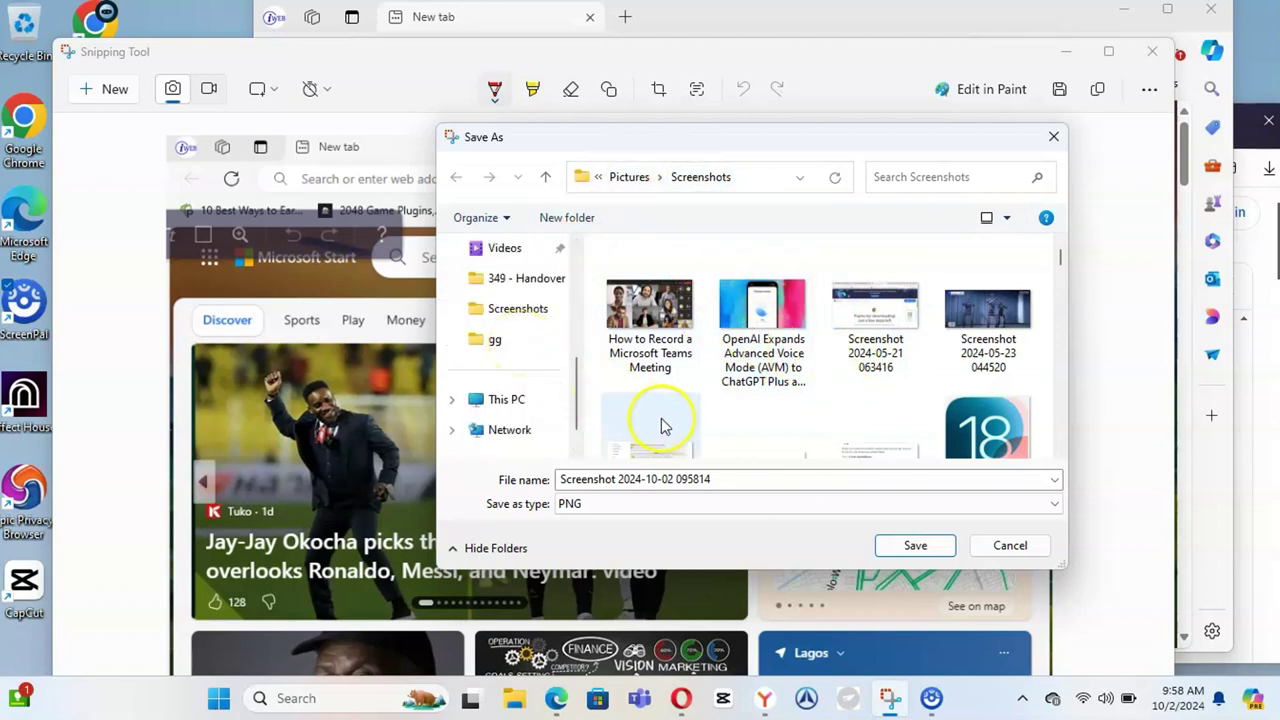
scroll(543, 314, up, 5)
click(505, 375)
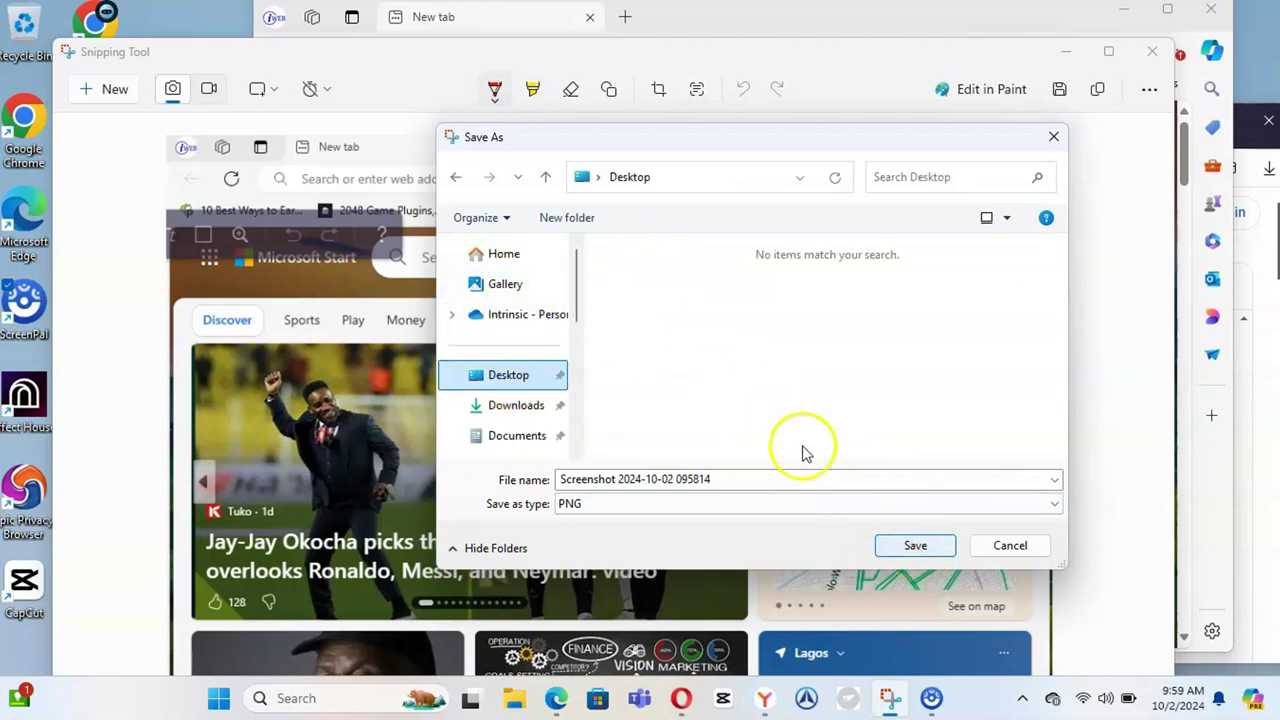
key(BackSpace)
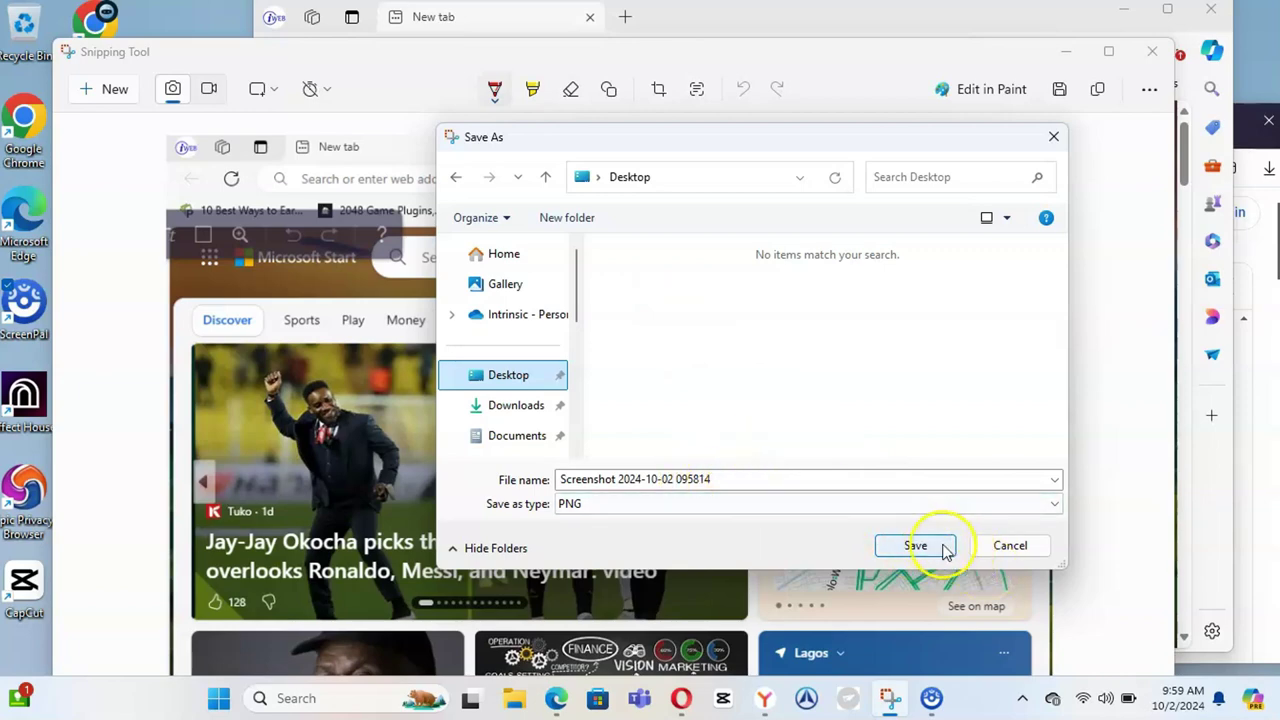
click(989, 545)
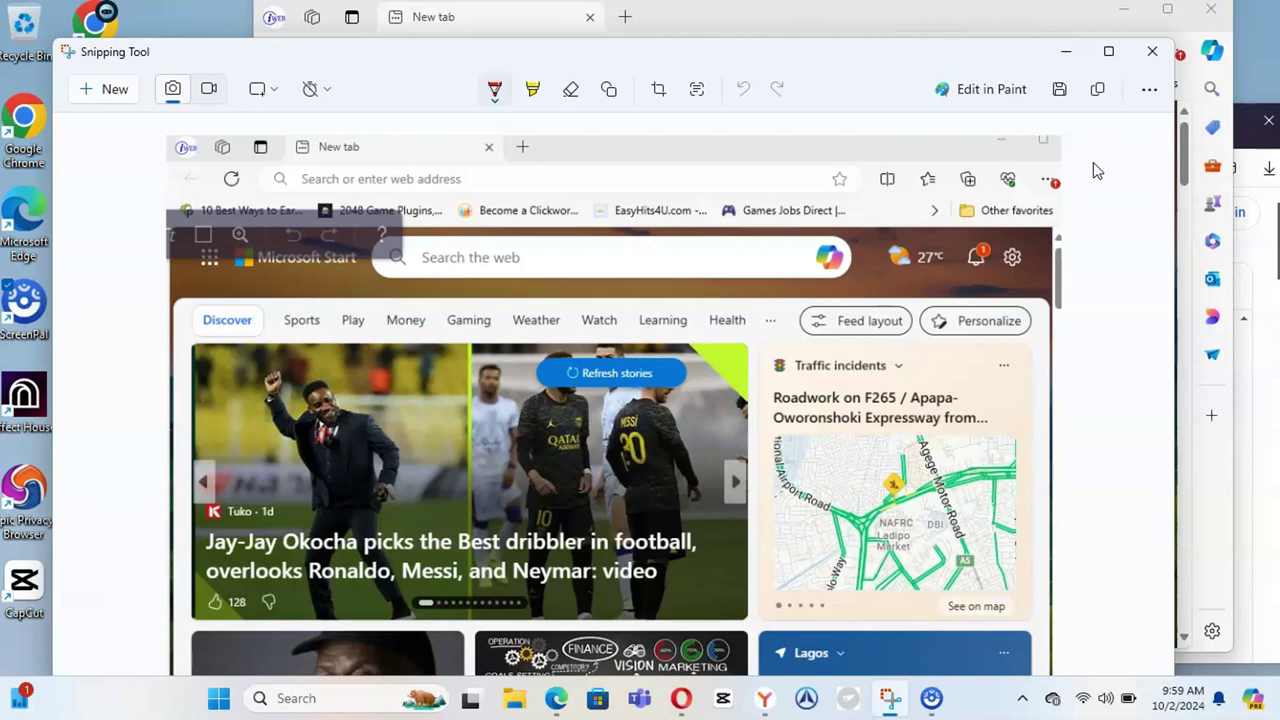
Step: Minimize the Snipping Tool, Edge, Yandex and Opera windows one after another
click(1066, 51)
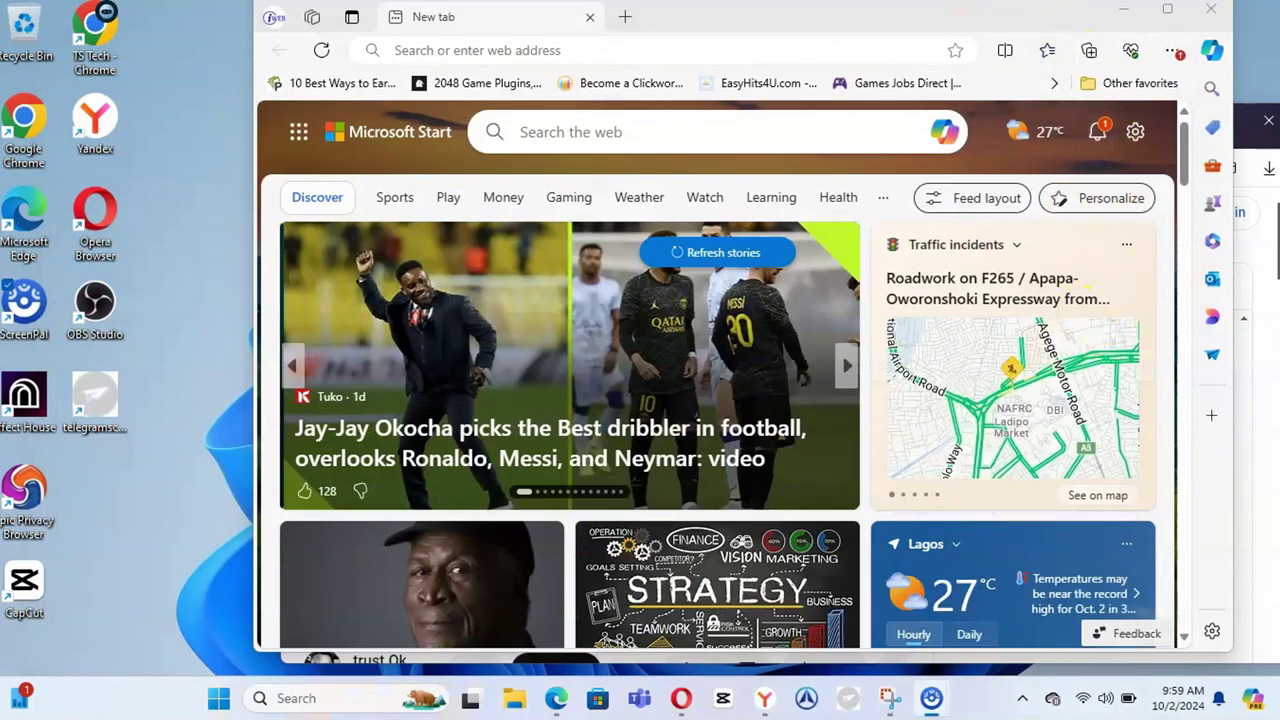
click(1123, 9)
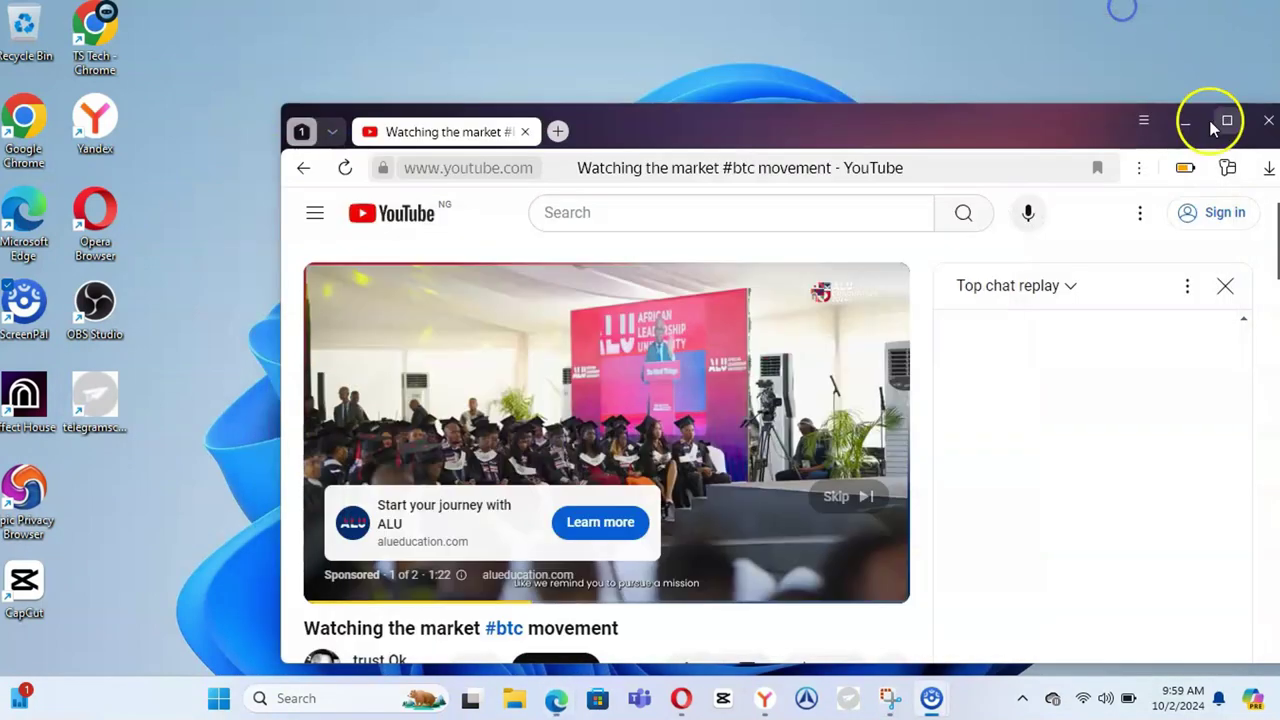
click(1180, 120)
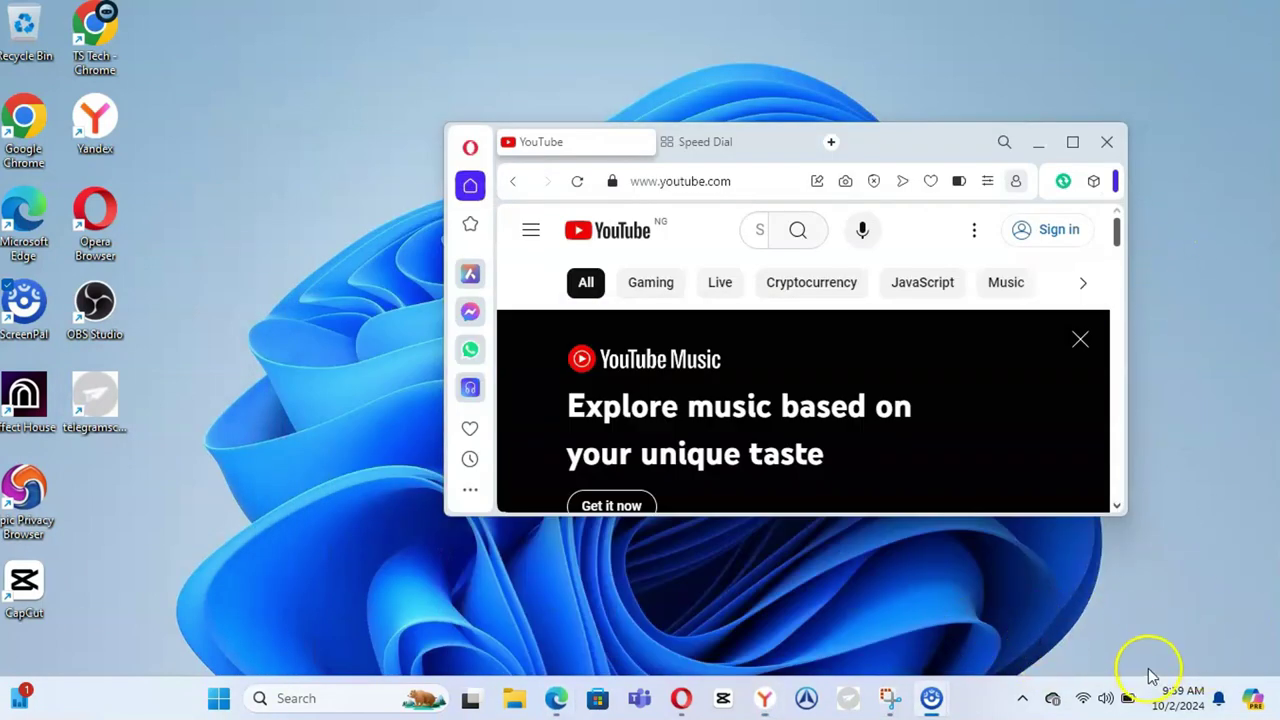
click(1032, 141)
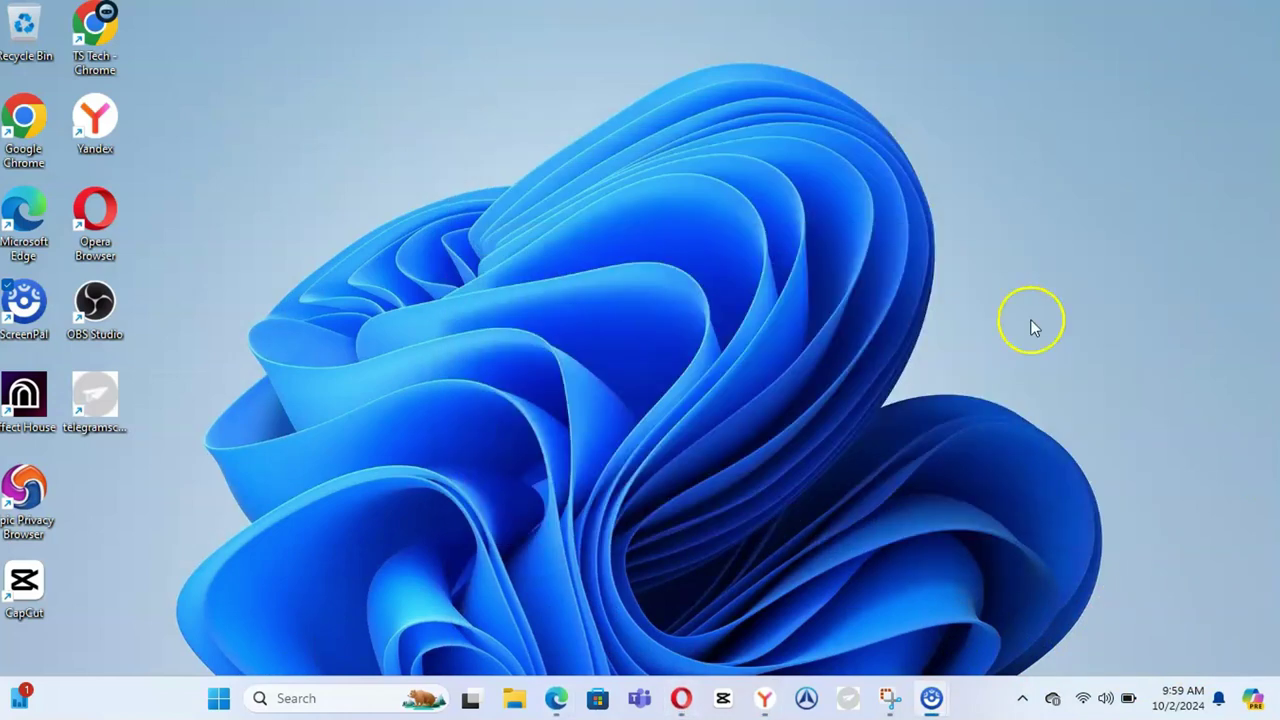